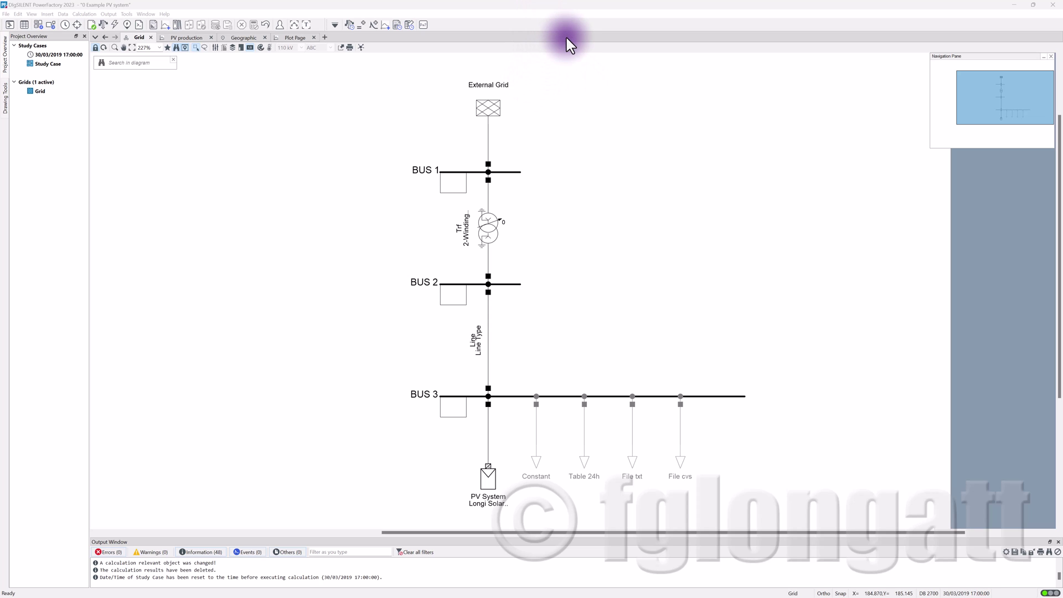
# Rearrange the Grid single-line diagram by dragging its elements into position
pyautogui.hotkey('ctrl', 'alt', '2')
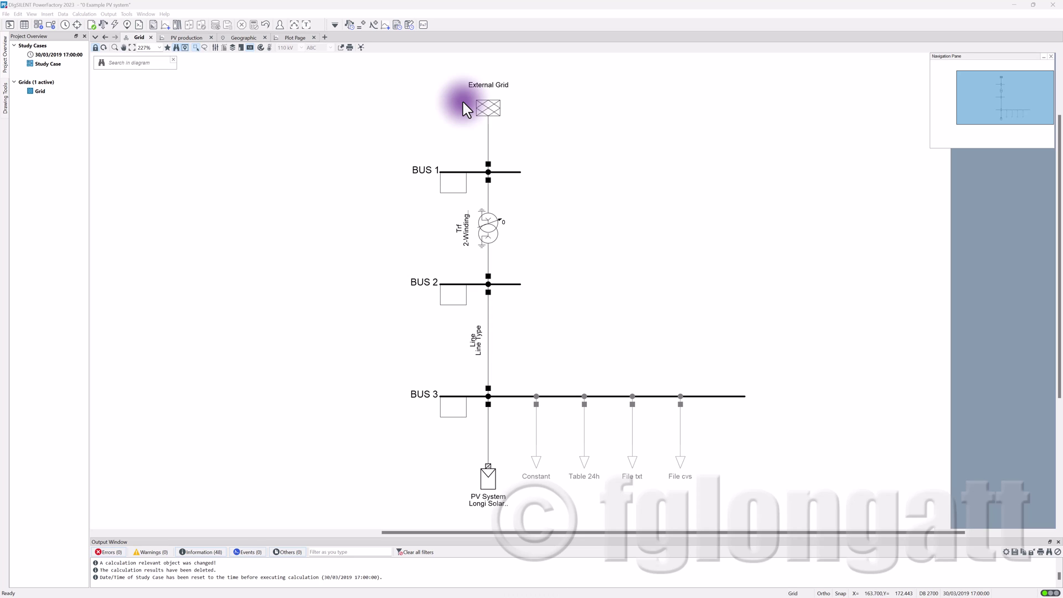
pyautogui.hotkey('ctrl', 'alt', '2')
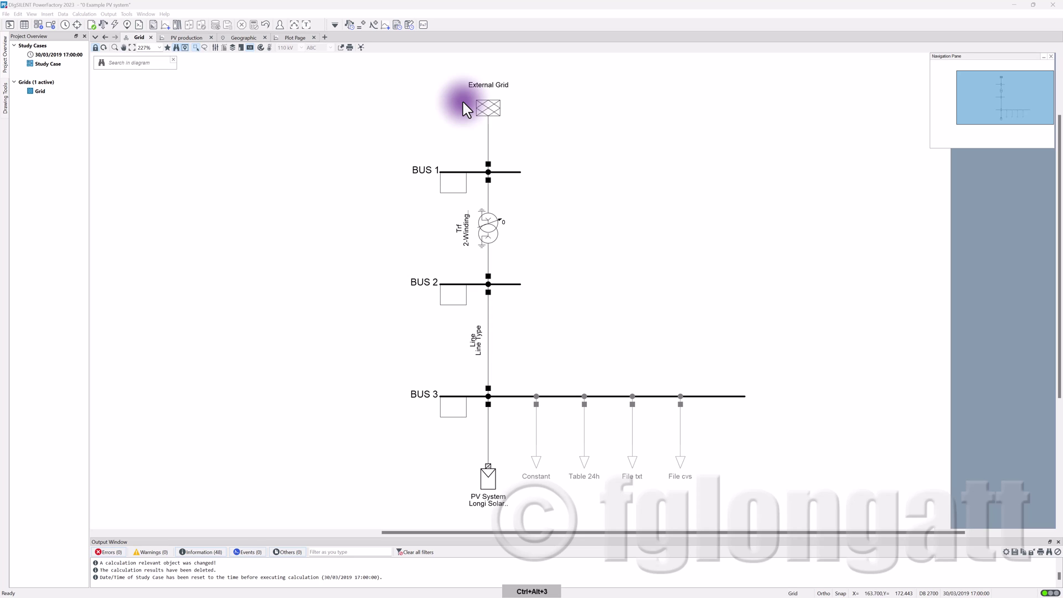
pyautogui.click(582, 131)
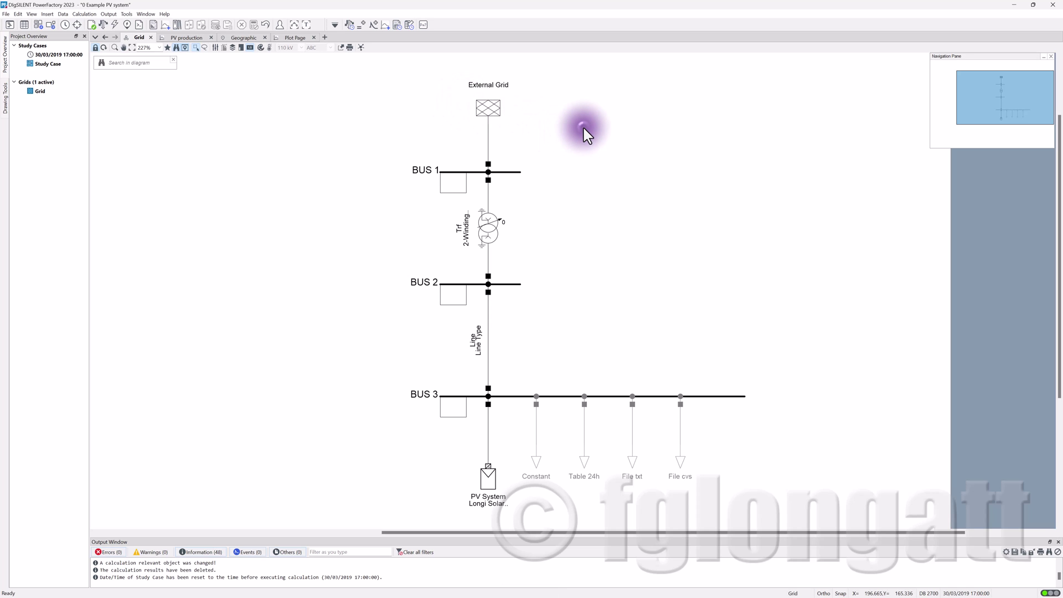
pyautogui.hotkey('ctrl', 'alt', '2')
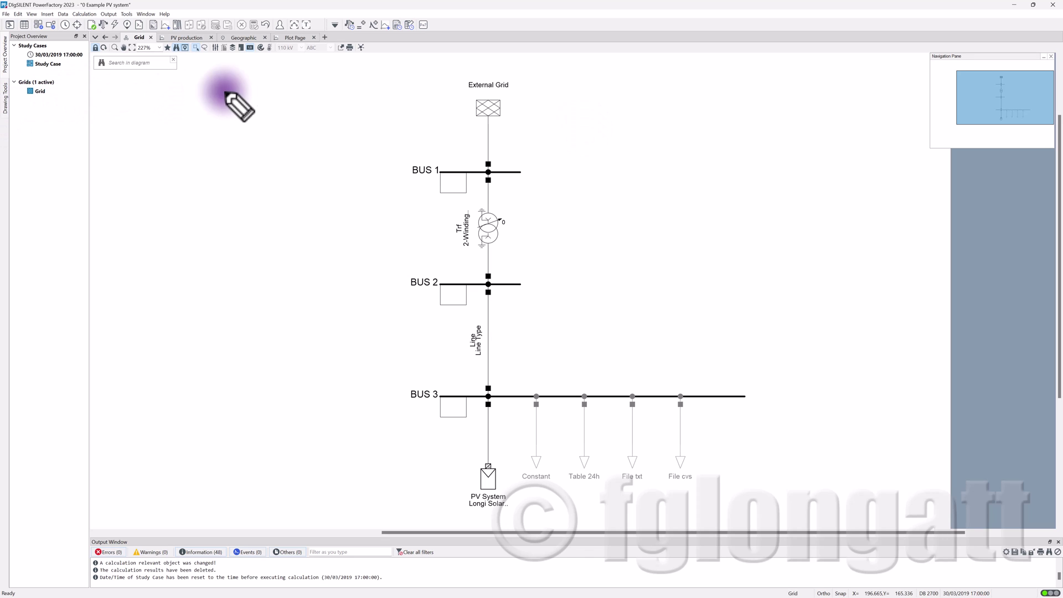
pyautogui.moveTo(470, 94); pyautogui.dragTo(518, 95)
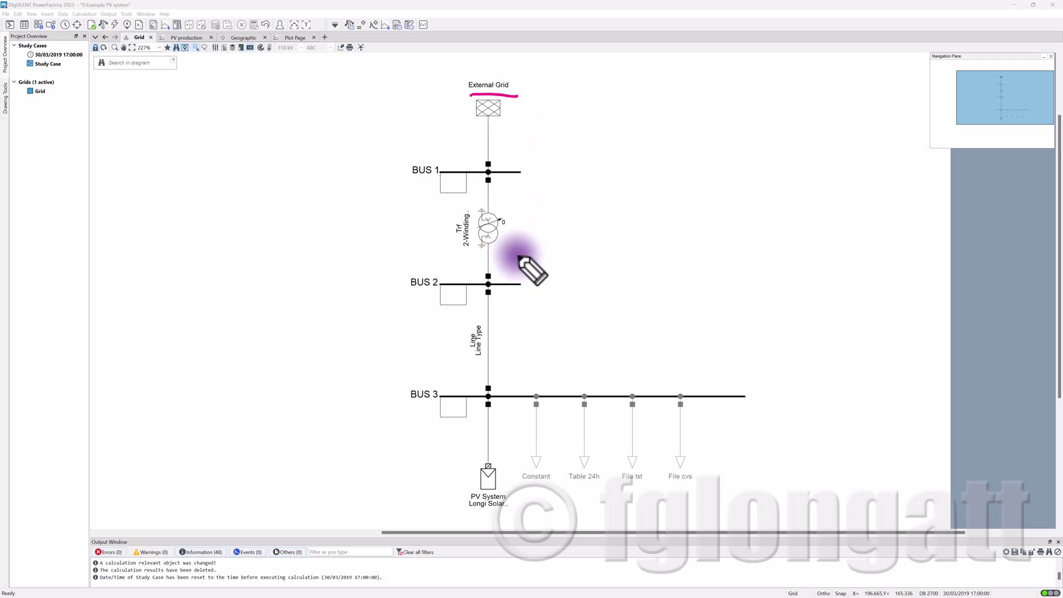
pyautogui.moveTo(520, 224); pyautogui.dragTo(552, 209)
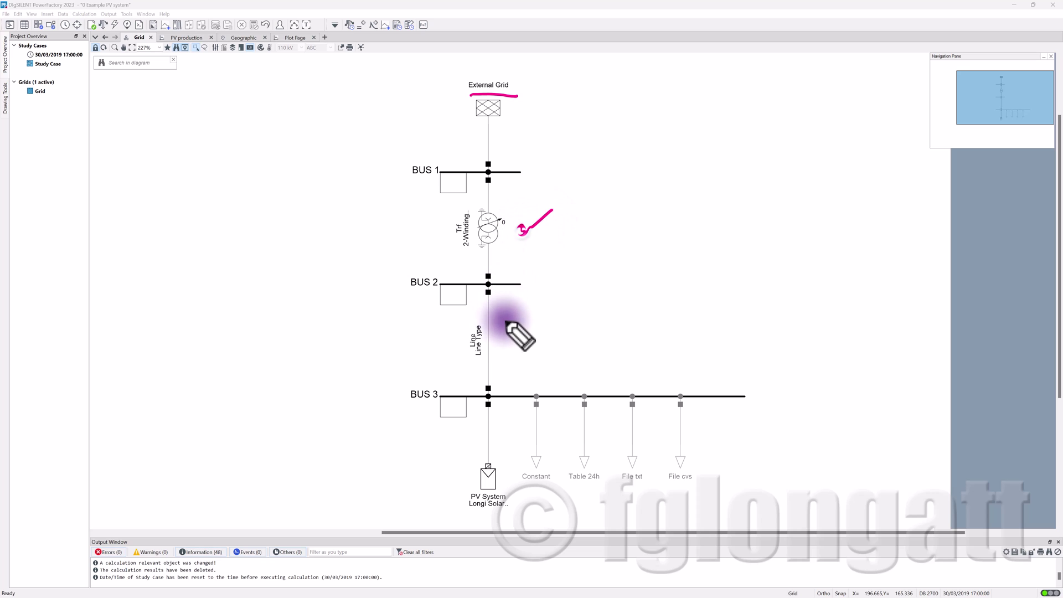
pyautogui.moveTo(506, 320); pyautogui.dragTo(538, 318)
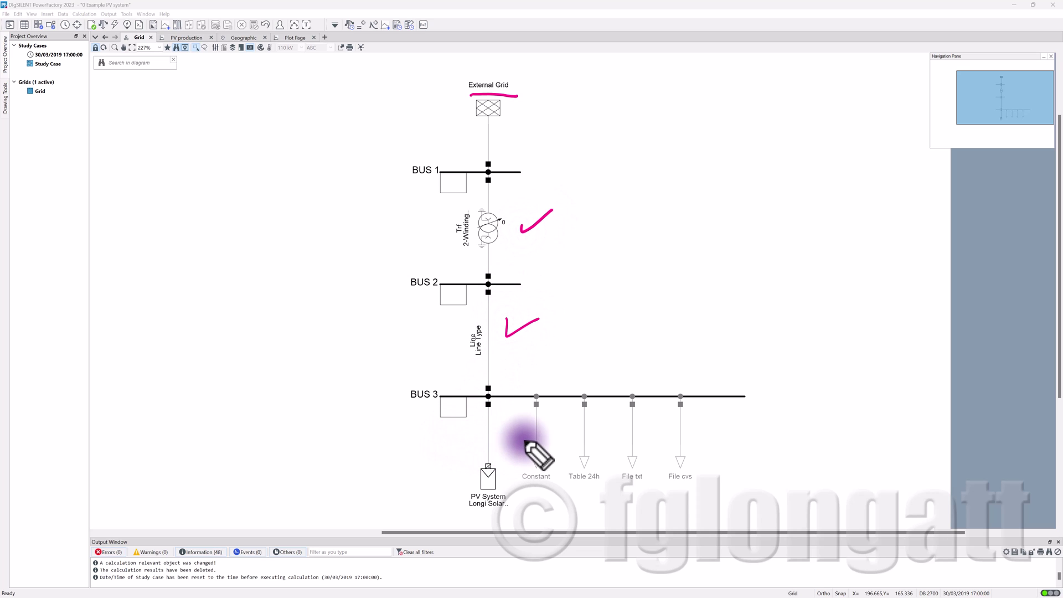
pyautogui.moveTo(437, 376)
pyautogui.mouseDown()
pyautogui.moveTo(428, 413)
pyautogui.moveTo(423, 376)
pyautogui.mouseUp()
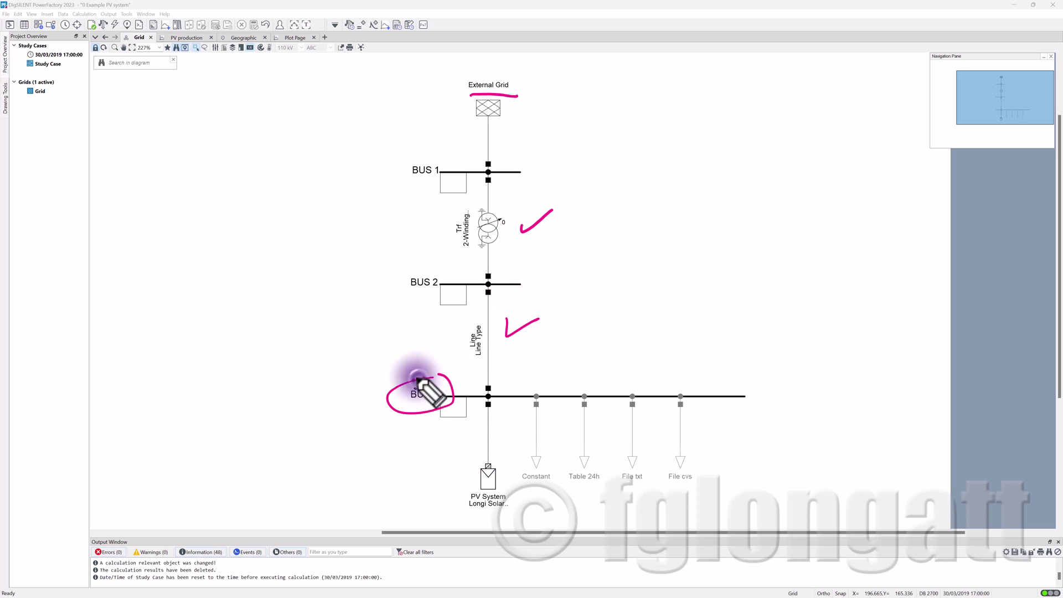
pyautogui.moveTo(514, 474)
pyautogui.mouseDown()
pyautogui.moveTo(524, 493)
pyautogui.moveTo(616, 491)
pyautogui.moveTo(621, 511)
pyautogui.moveTo(649, 494)
pyautogui.moveTo(717, 490)
pyautogui.mouseUp()
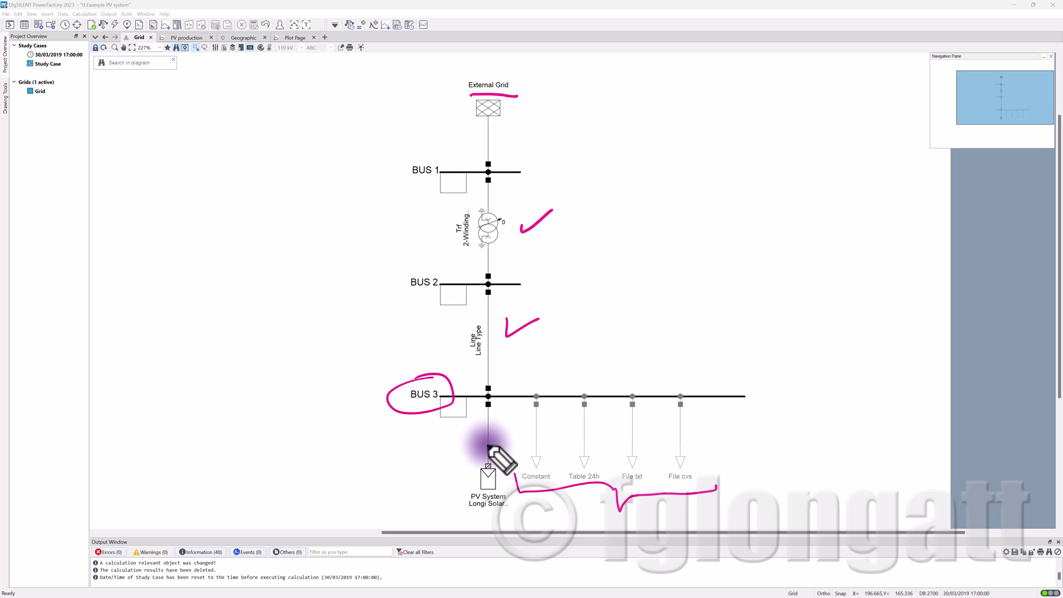
pyautogui.moveTo(485, 450)
pyautogui.mouseDown()
pyautogui.moveTo(456, 508)
pyautogui.moveTo(514, 500)
pyautogui.moveTo(470, 446)
pyautogui.mouseUp()
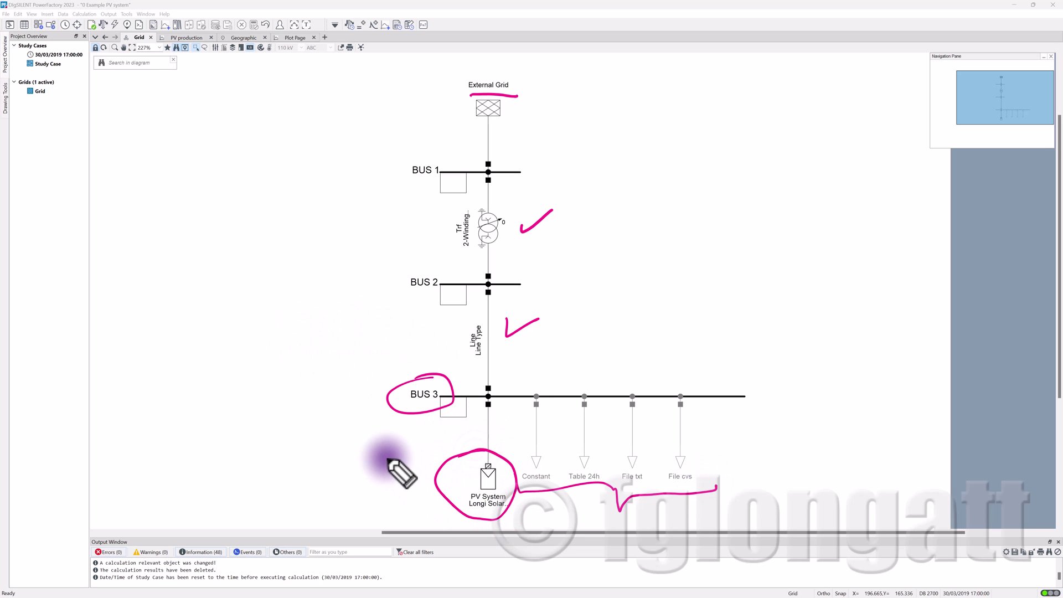
pyautogui.moveTo(388, 454); pyautogui.dragTo(425, 432)
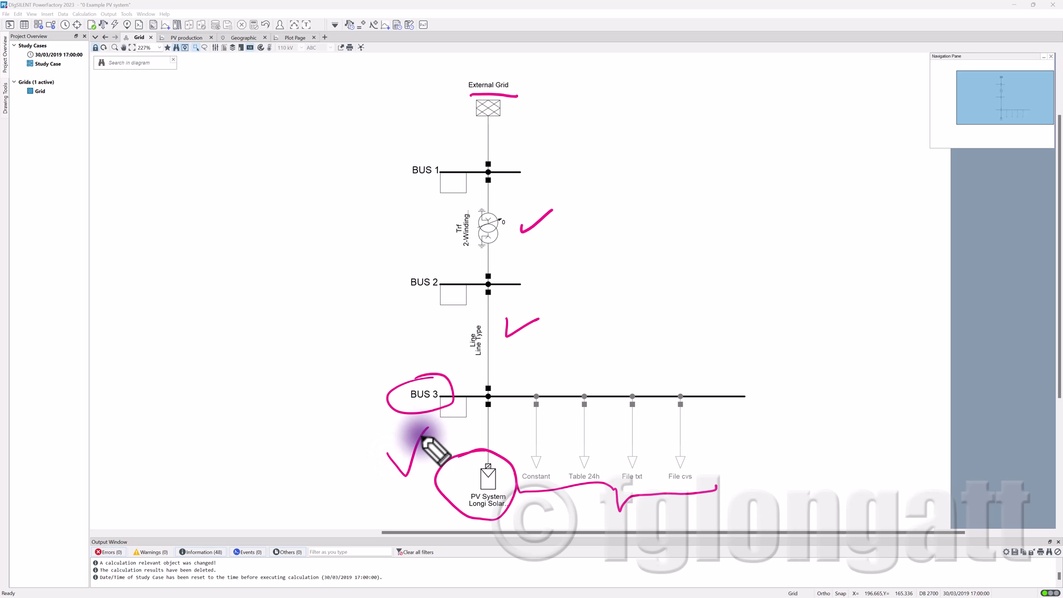
# Capture a screenshot of the single-line diagram
pyautogui.press('Print')
pyautogui.press('Escape')
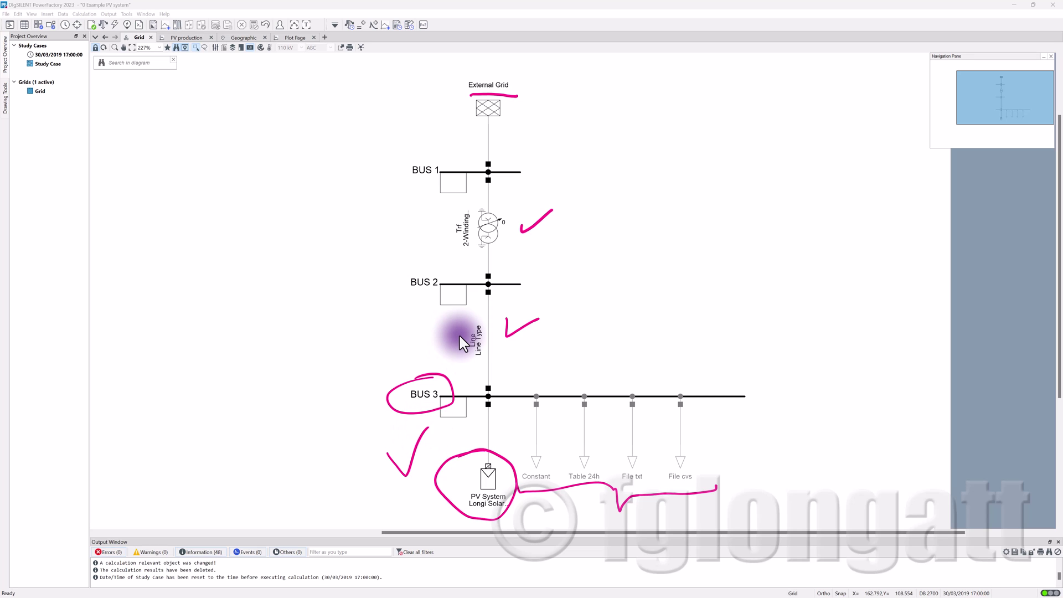
pyautogui.press('Escape')
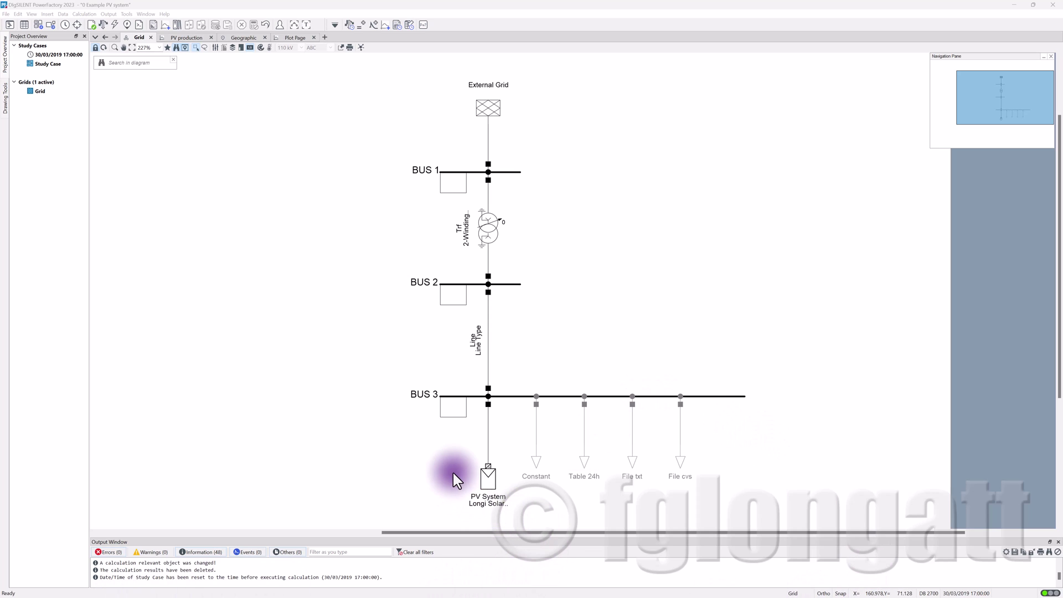
# Keep Solar Calculation for the PV System, review its panel type, and confirm 100 inverters × 316 panels, 6000 kVA
pyautogui.doubleClick(490, 477)
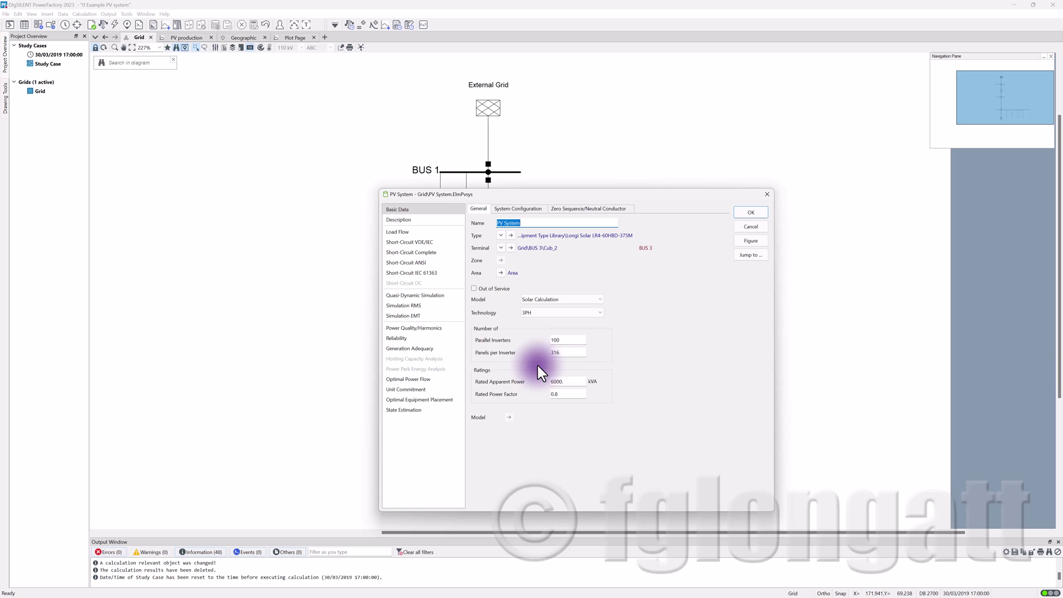
pyautogui.click(537, 300)
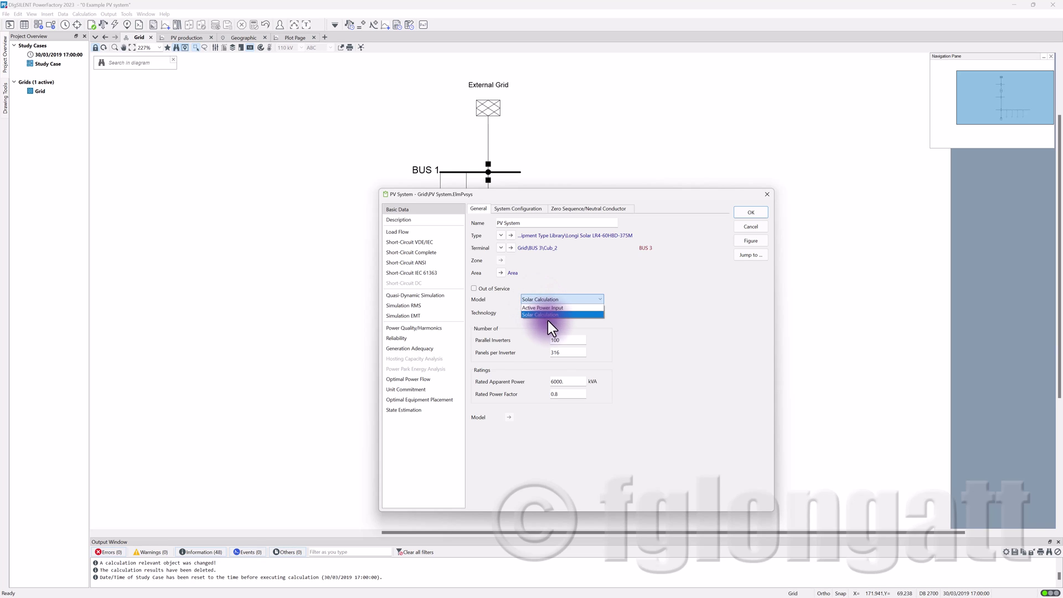
pyautogui.click(548, 269)
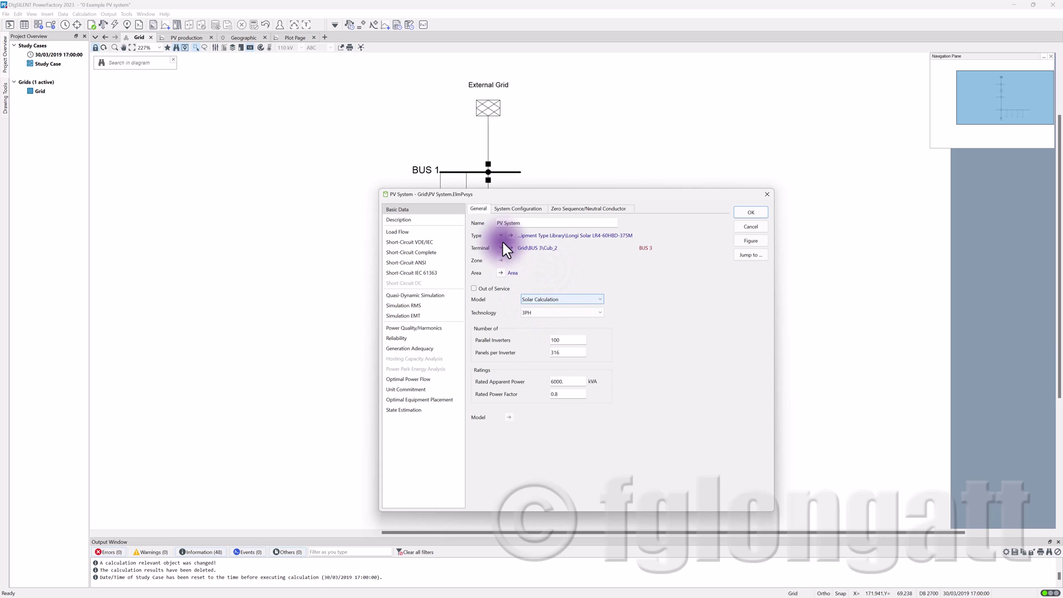
pyautogui.click(501, 212)
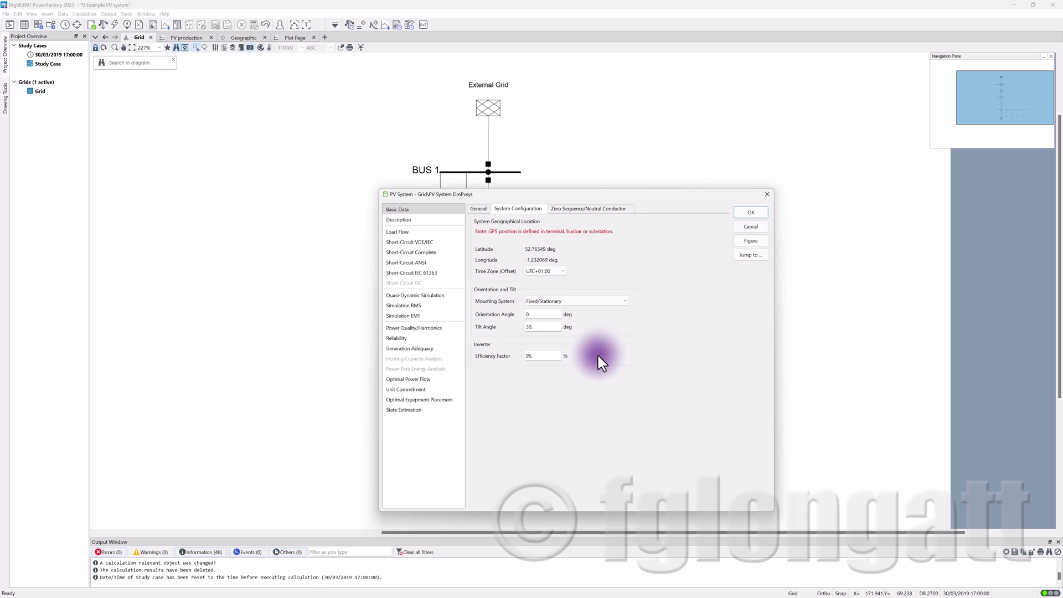
pyautogui.click(476, 211)
pyautogui.click(510, 235)
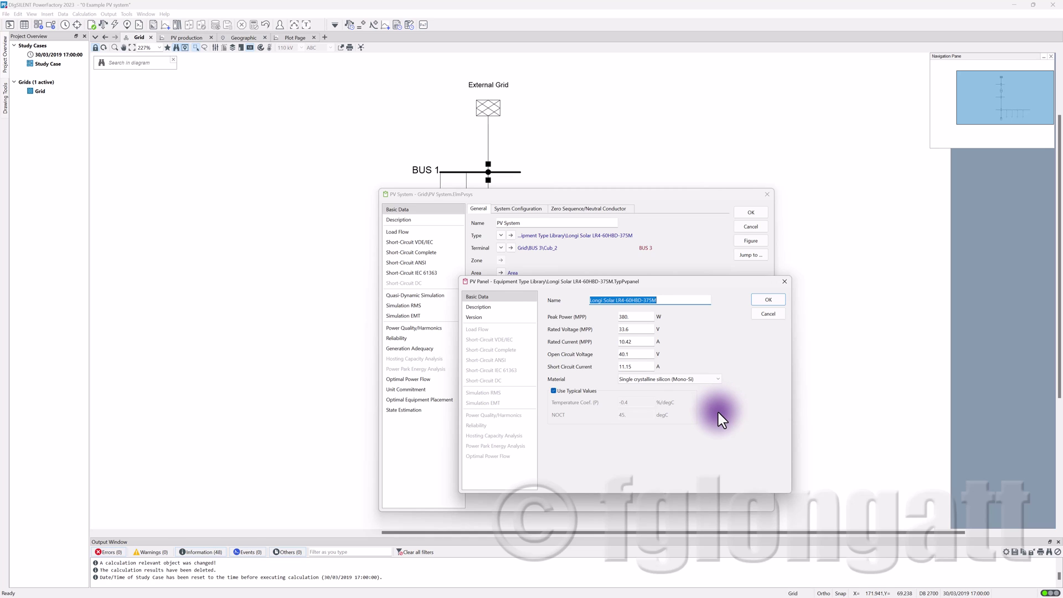
pyautogui.click(764, 303)
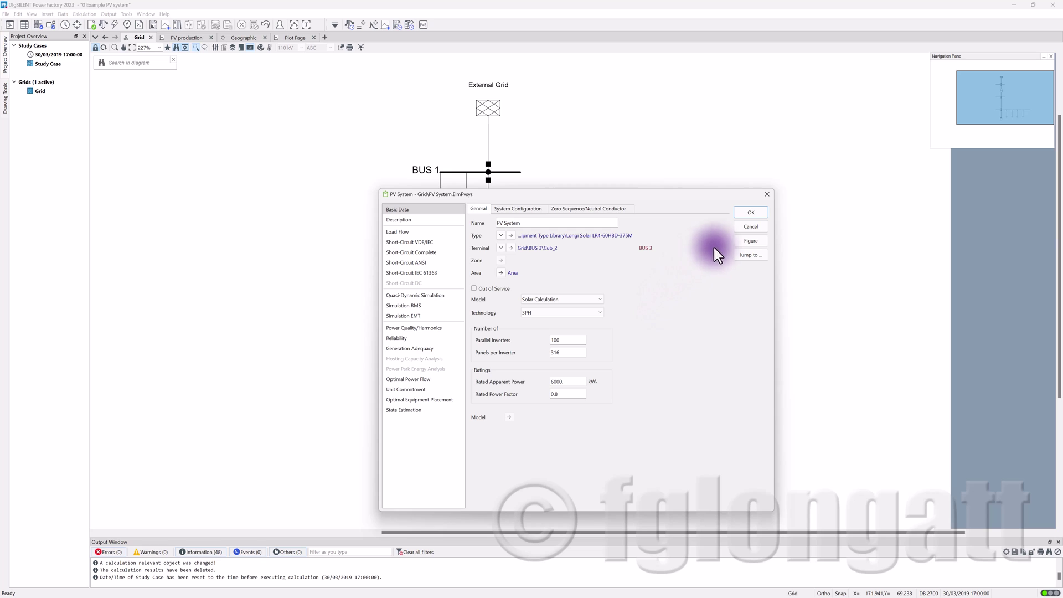
pyautogui.click(750, 215)
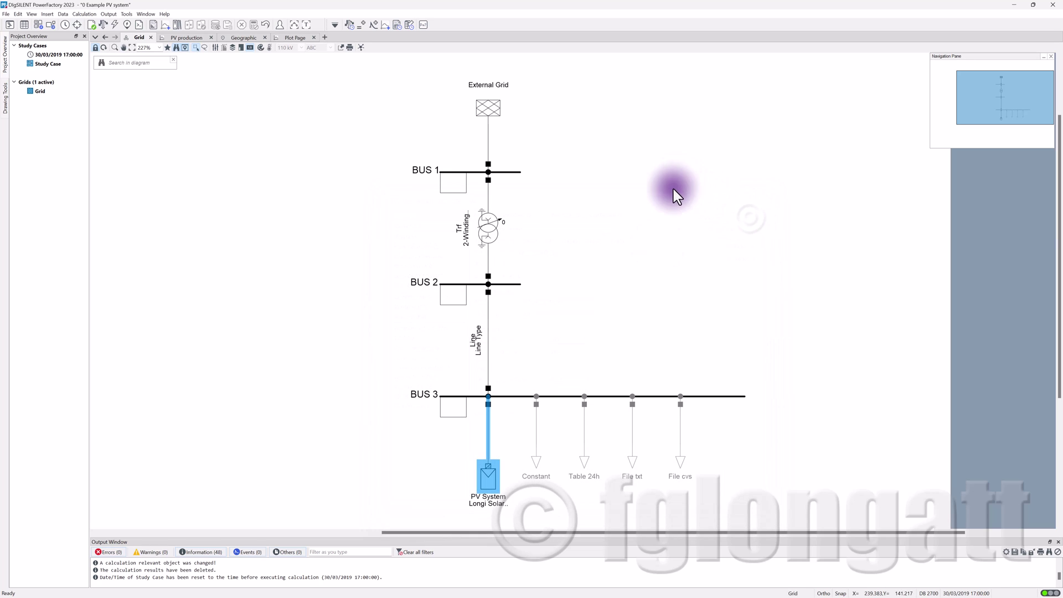
# Run a full-day quasi-dynamic simulation for 31/03/2019 at 30-minute steps and view the PV production plots
pyautogui.click(351, 26)
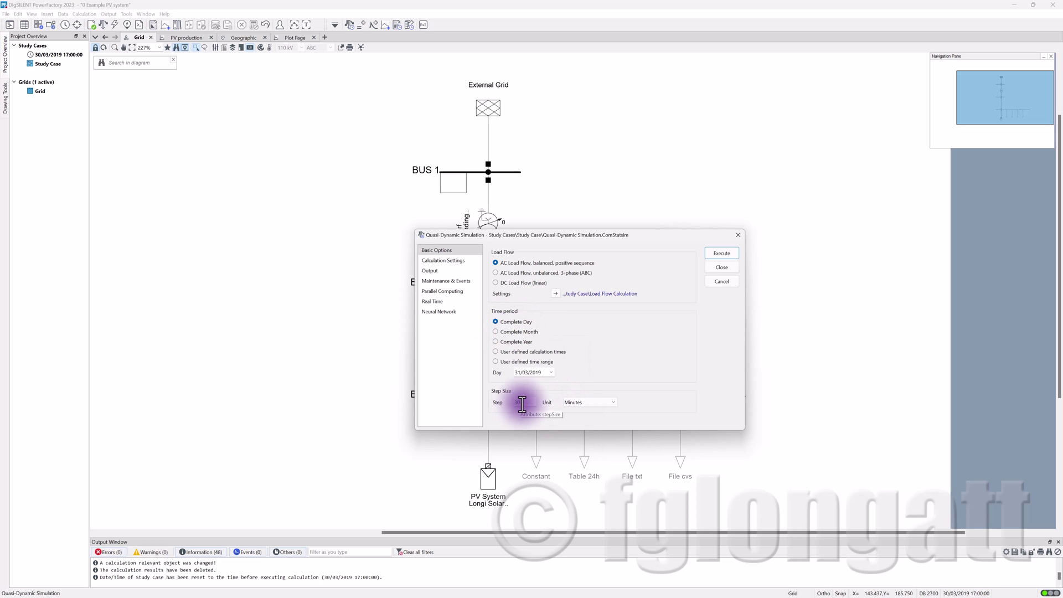
pyautogui.click(714, 250)
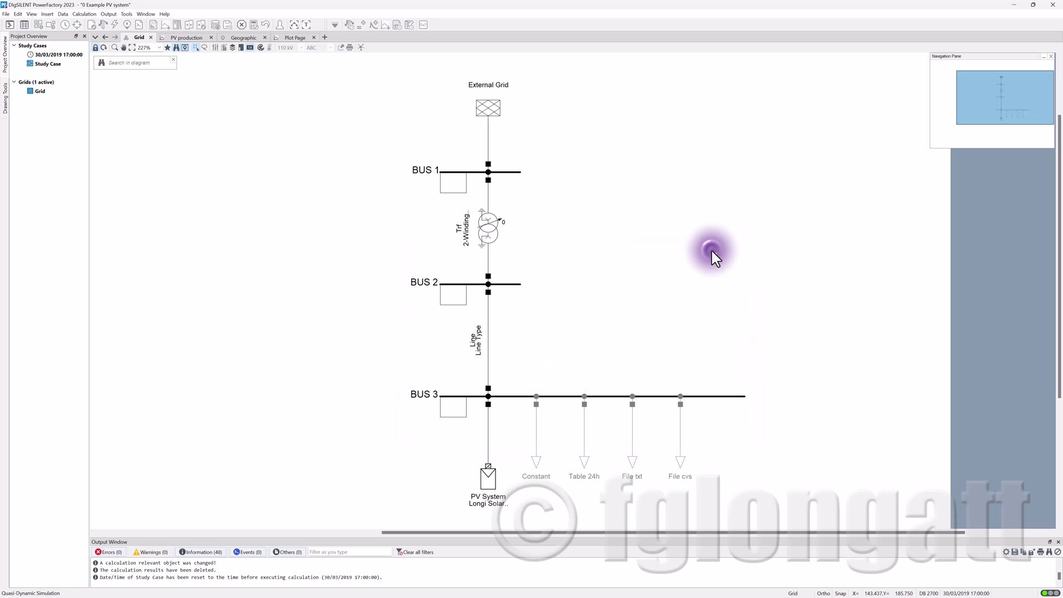
pyautogui.click(186, 40)
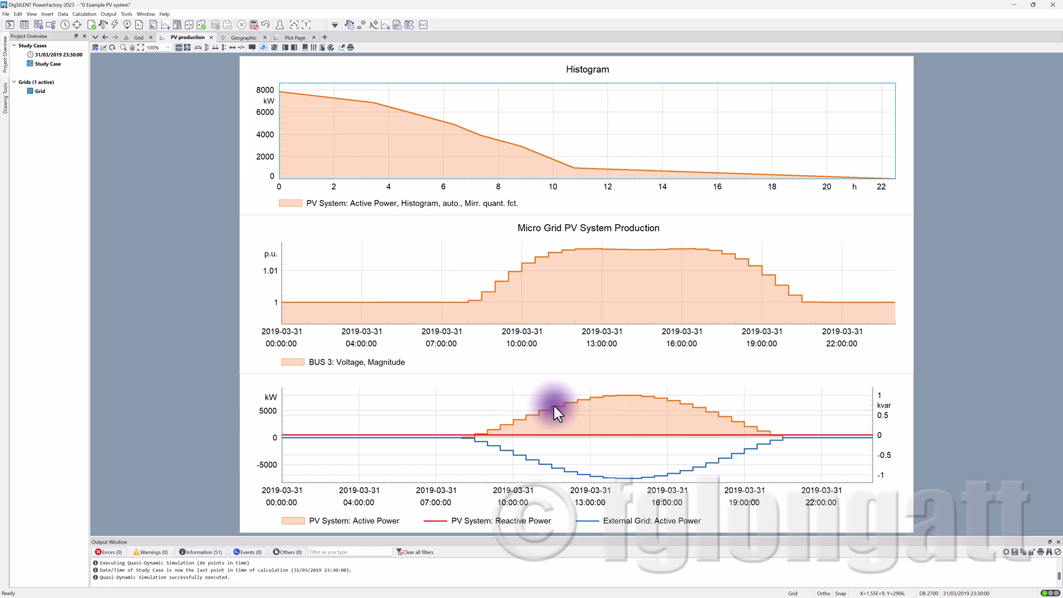
# Read values off the PV production plots, then return to the Grid diagram's load-flow results
pyautogui.moveTo(547, 418)
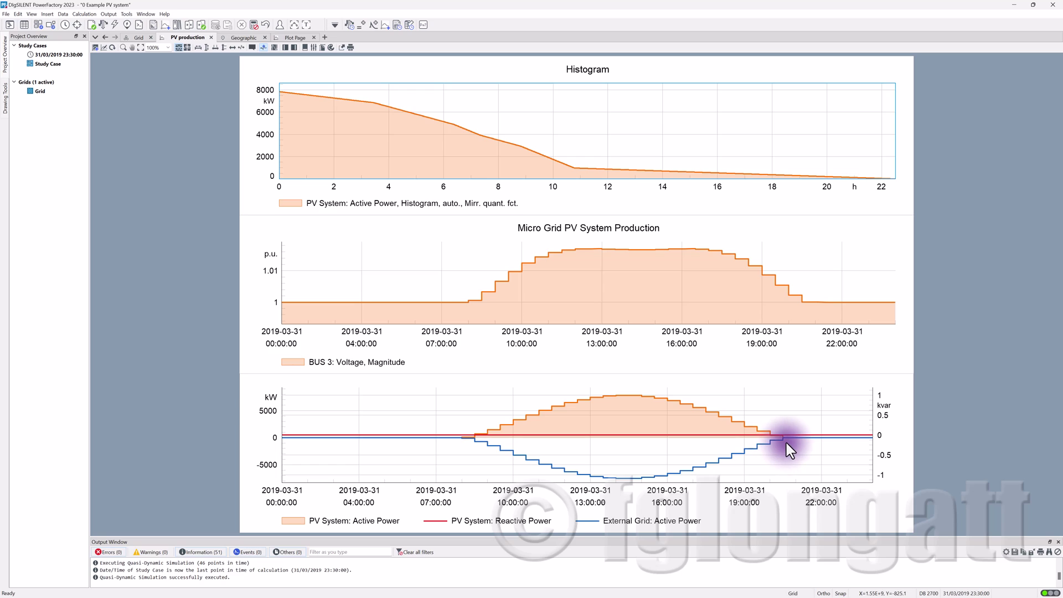
pyautogui.moveTo(789, 450)
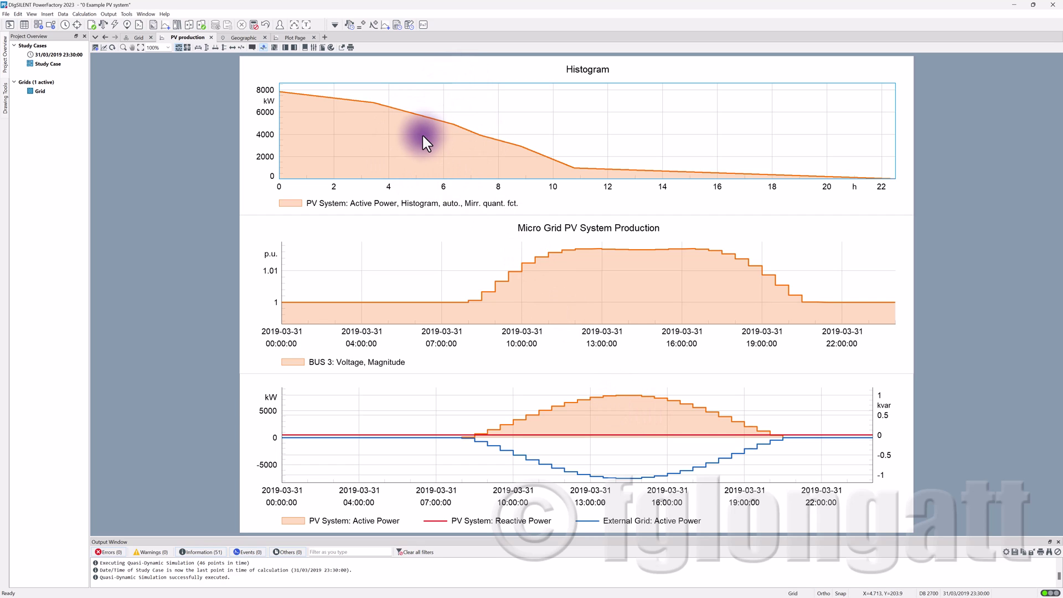
pyautogui.moveTo(424, 140)
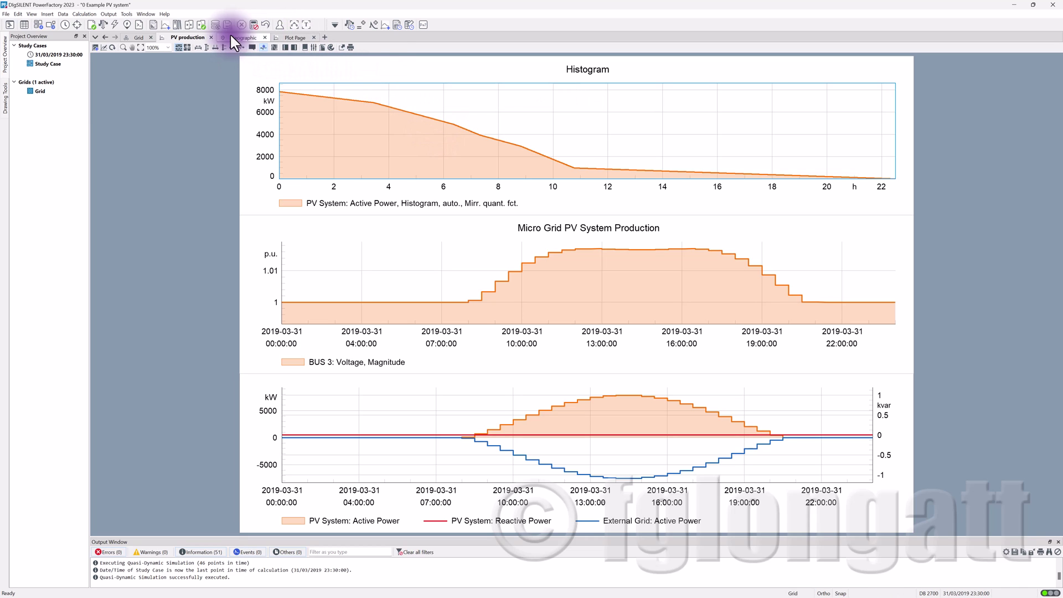
pyautogui.click(134, 37)
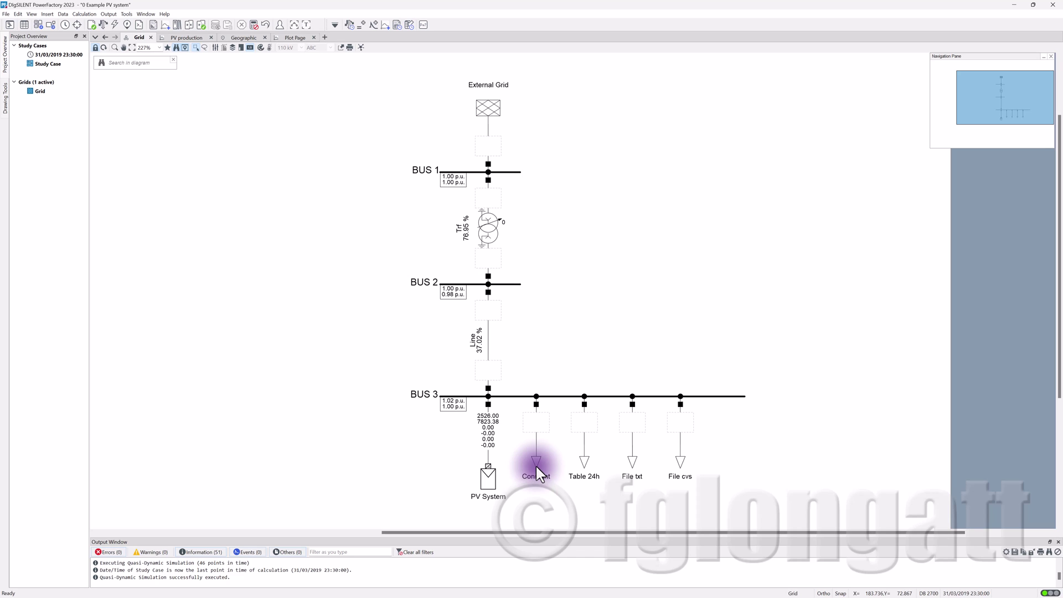
# Put the Constant load back in service with 1200 kW load-flow active power
pyautogui.doubleClick(536, 464)
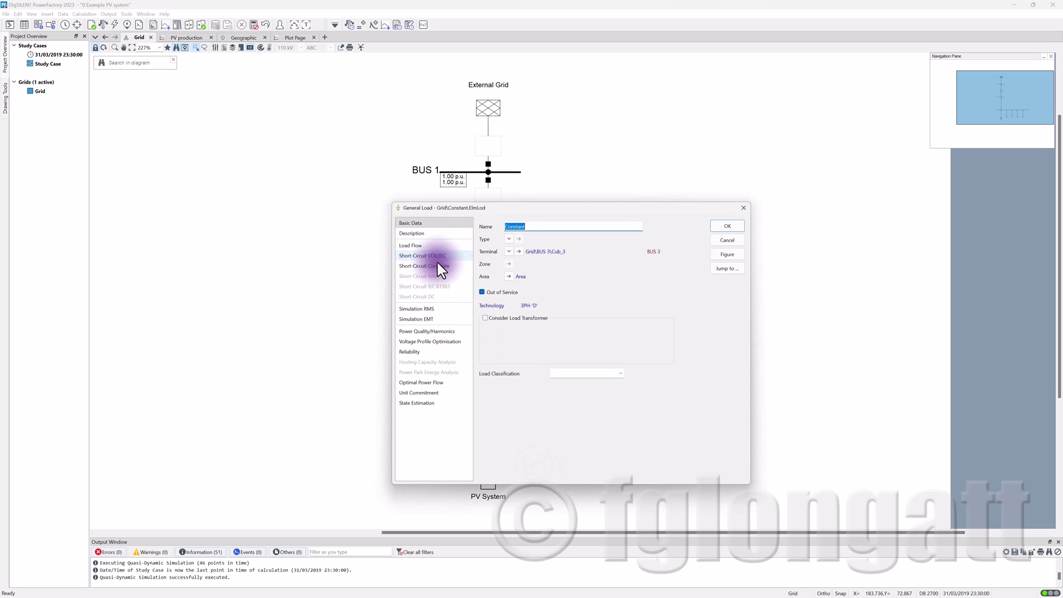
pyautogui.click(481, 292)
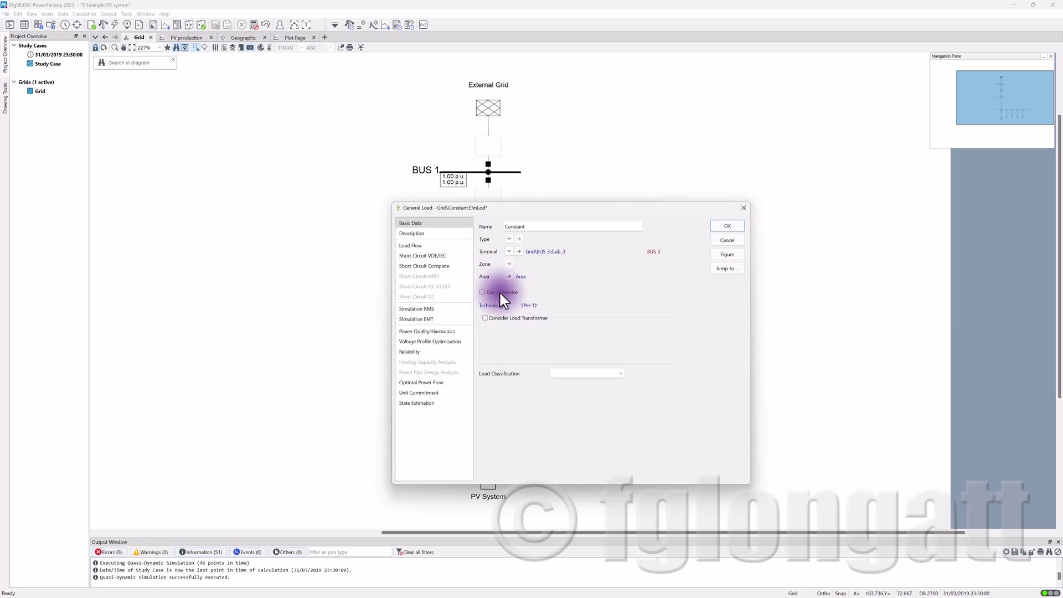
pyautogui.click(434, 245)
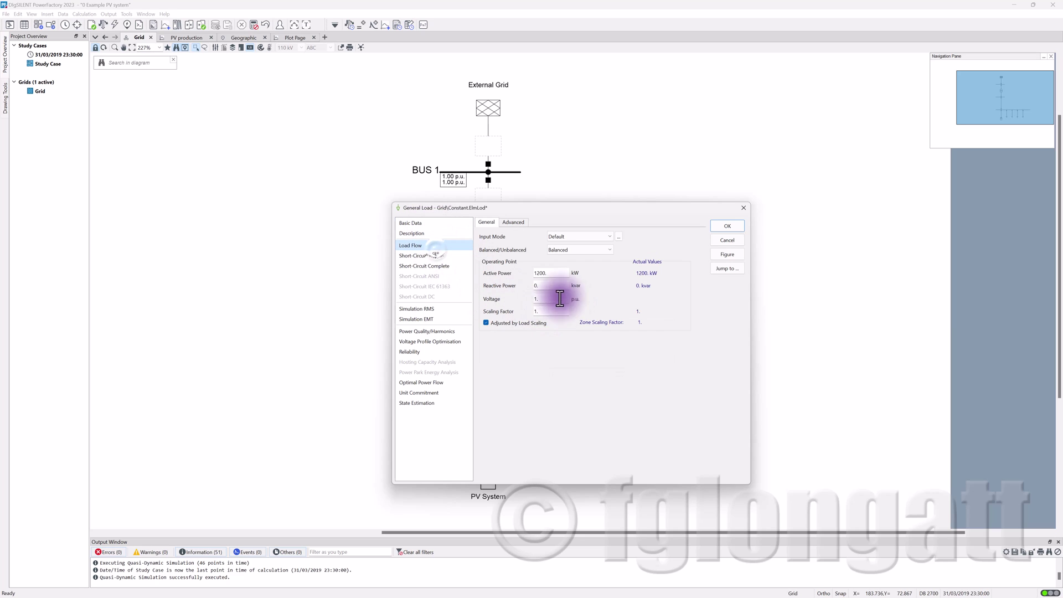
pyautogui.doubleClick(548, 273)
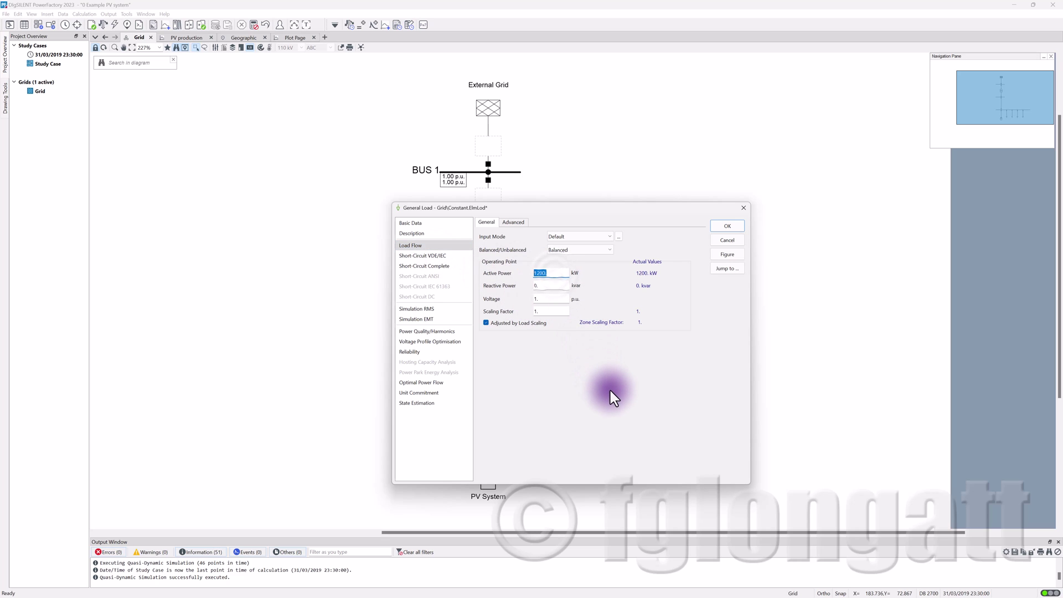
pyautogui.click(719, 229)
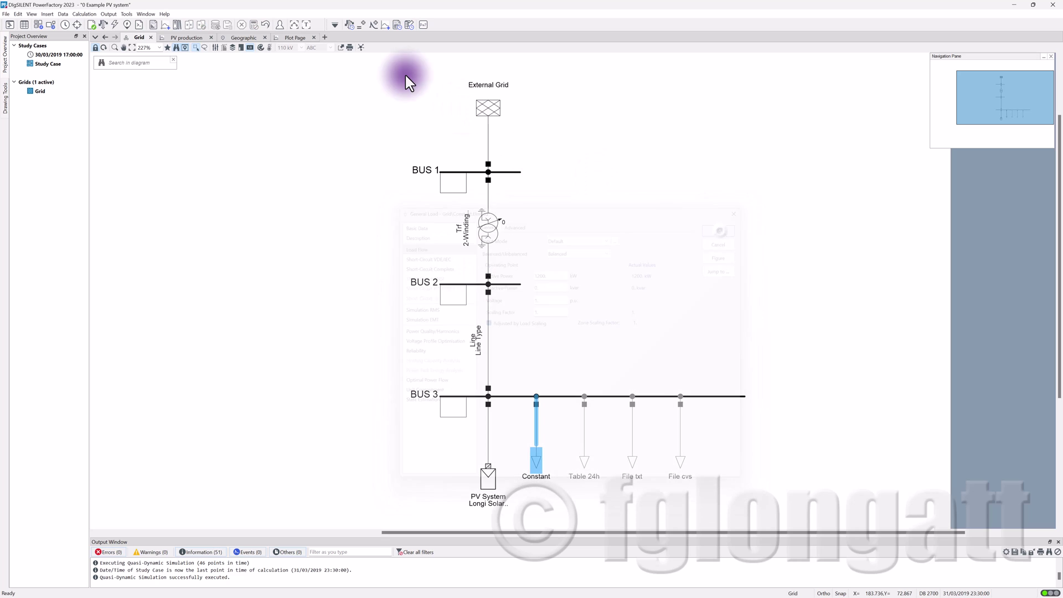
pyautogui.click(351, 24)
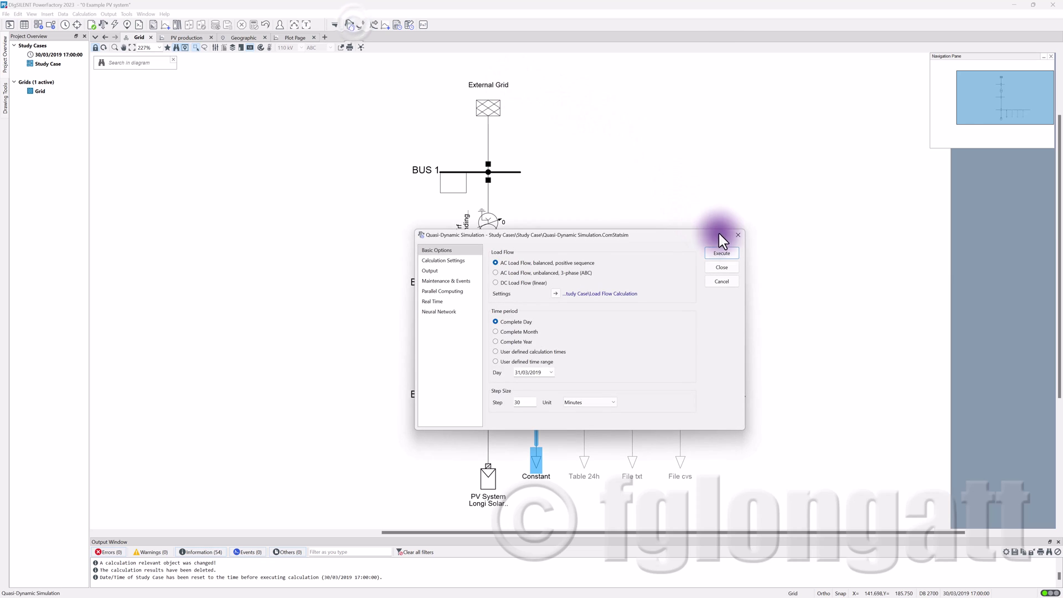
# Rerun the simulation, auto-scale the losses and load plots, and return to the Grid diagram
pyautogui.click(722, 253)
pyautogui.click(299, 38)
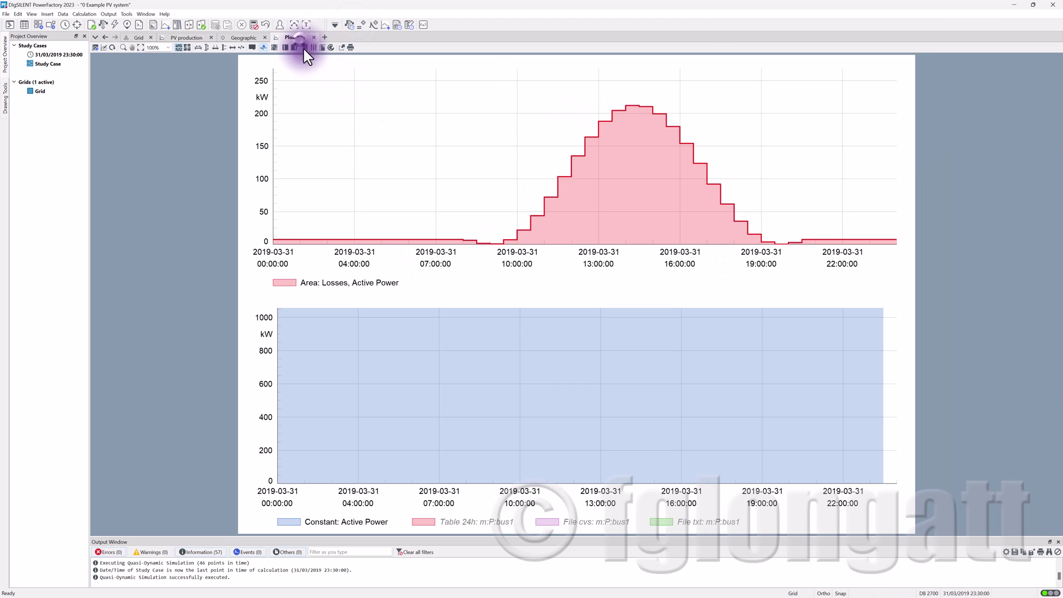
pyautogui.click(207, 47)
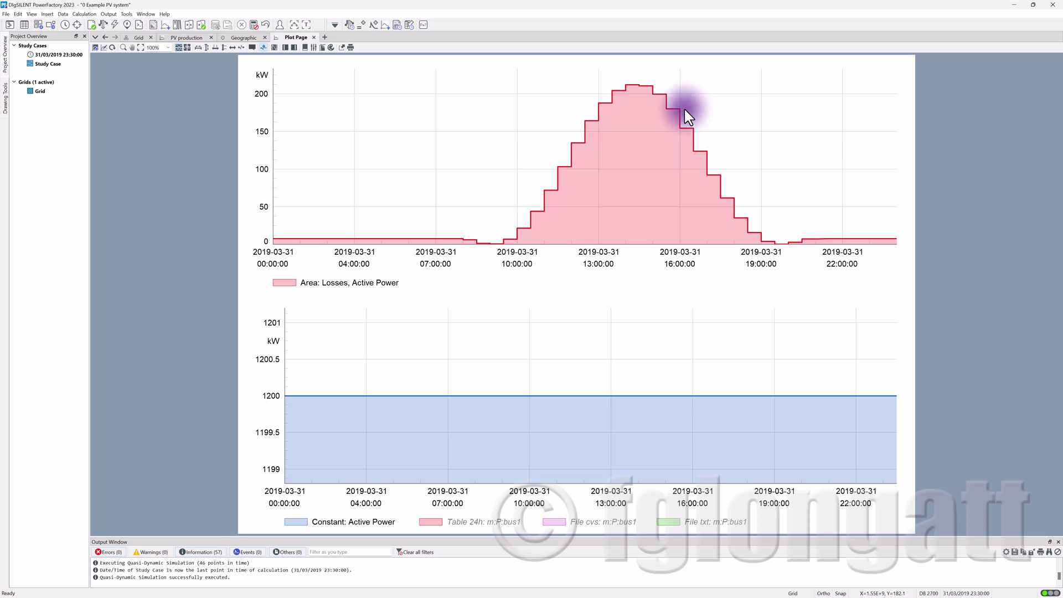
pyautogui.click(131, 37)
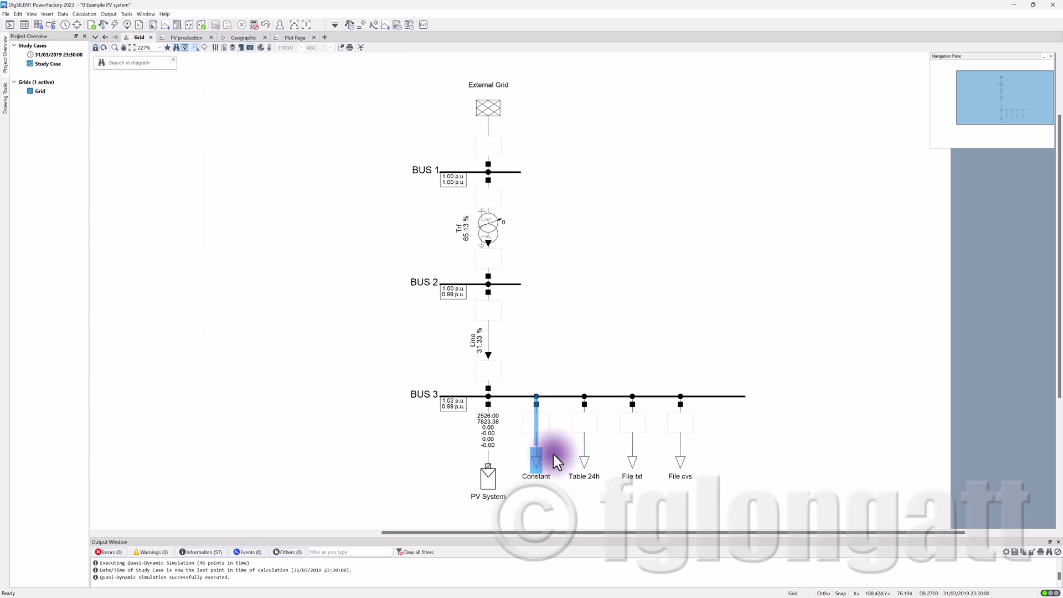